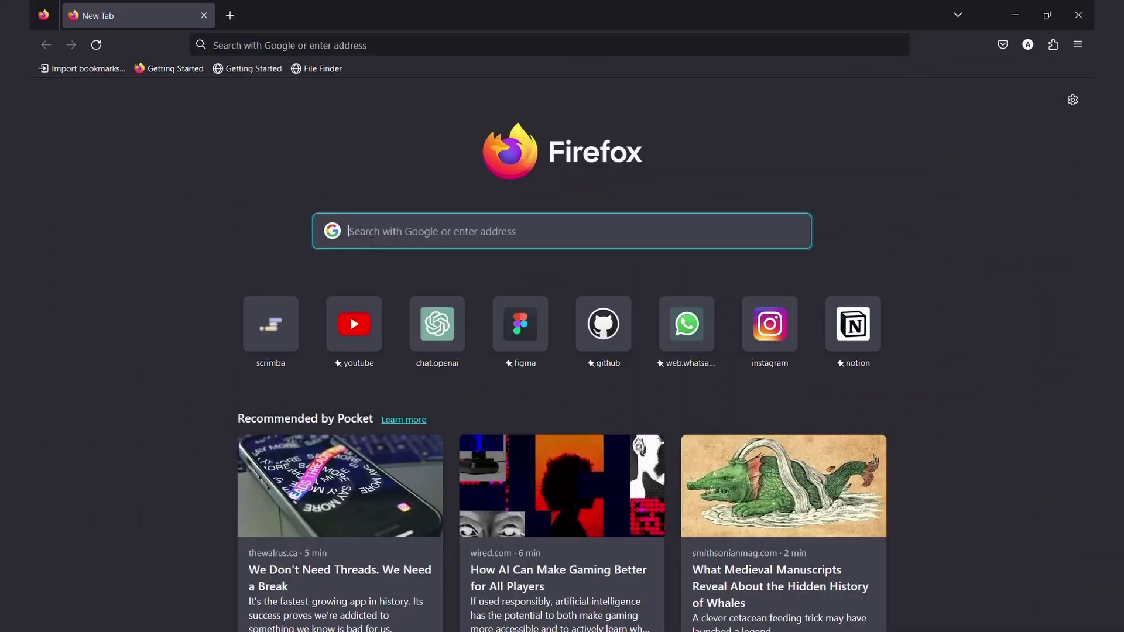
pyautogui.write('Node Js')
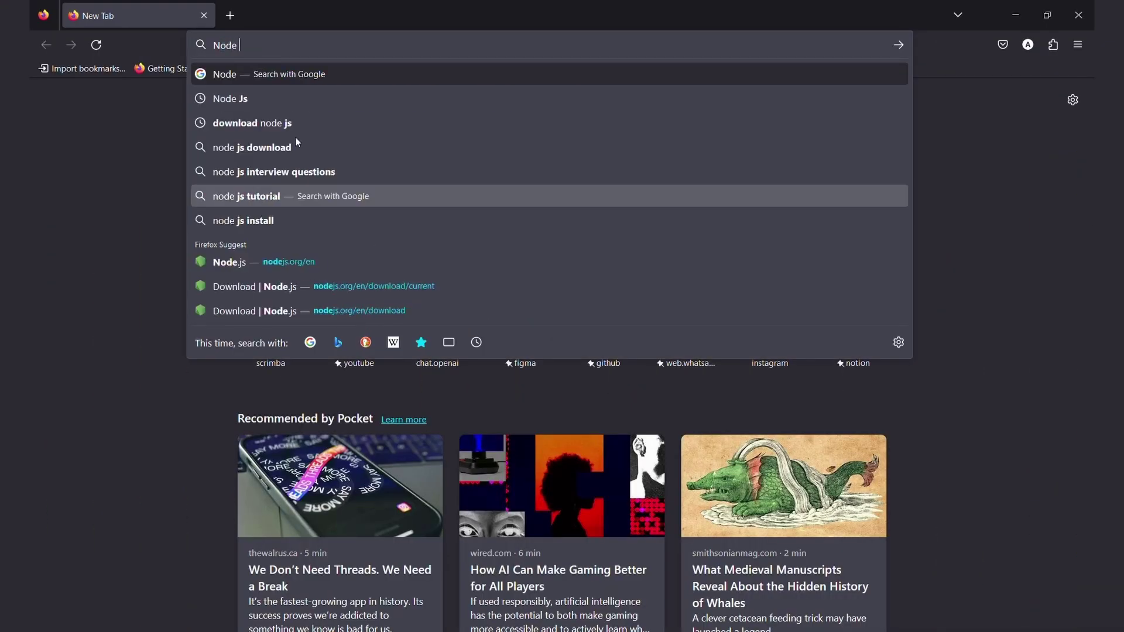
# Step: Search Firefox for 'Node Js' and open the nodejs.org downloads page for LTS 18.17.0
pyautogui.press('Return')
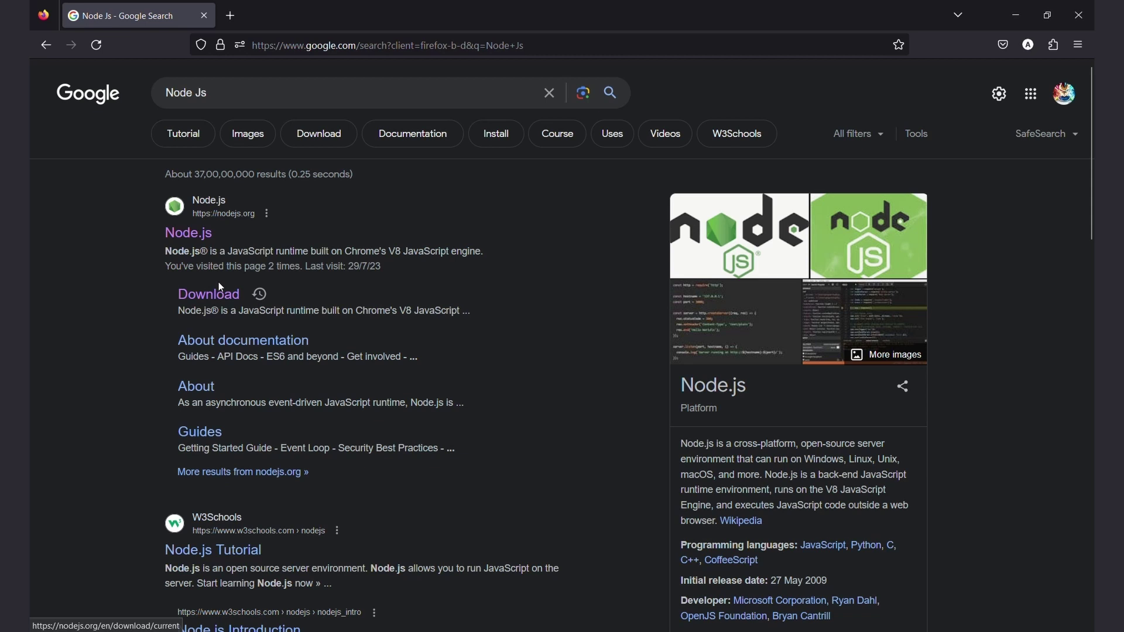
pyautogui.click(188, 233)
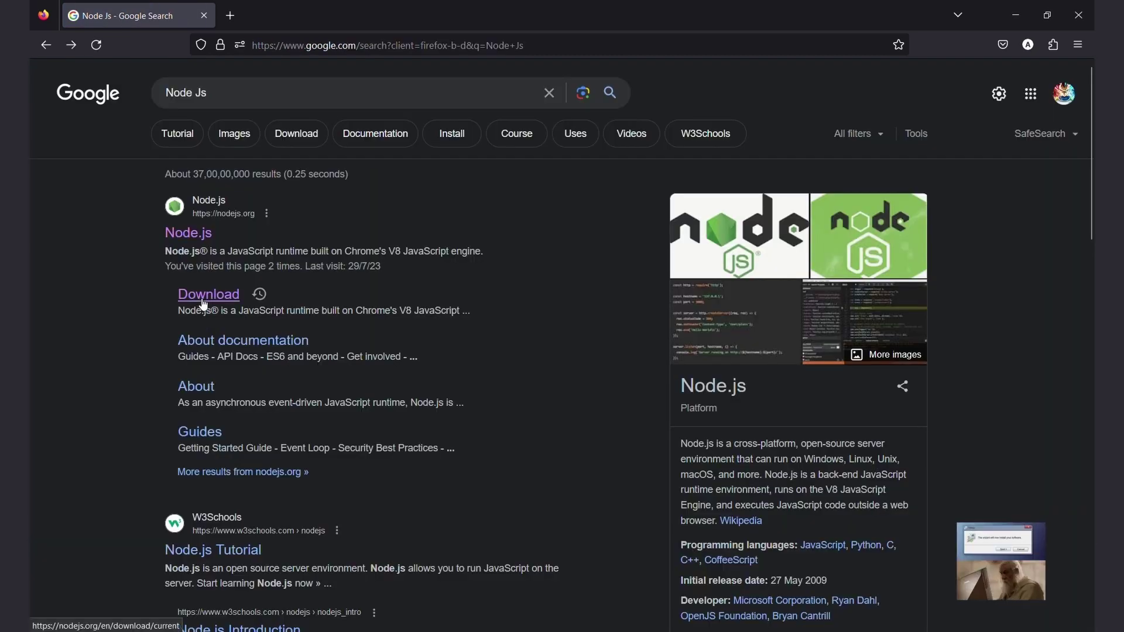
pyautogui.click(208, 294)
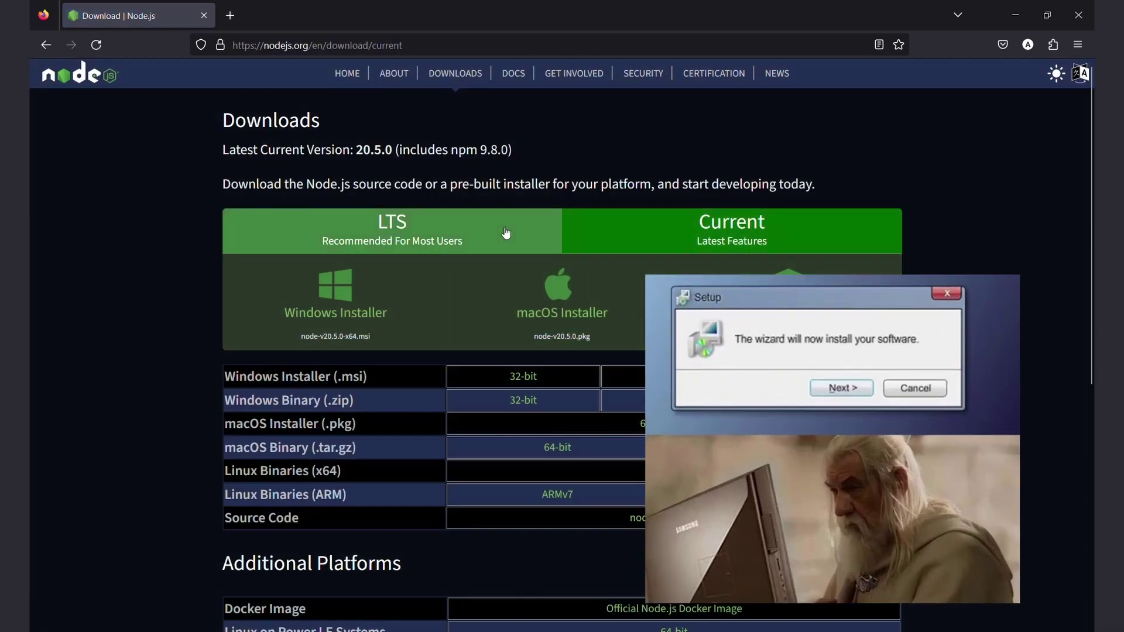
# Step: Show the Node.js LTS downloads, then open the Visual Studio Code download page
pyautogui.click(395, 239)
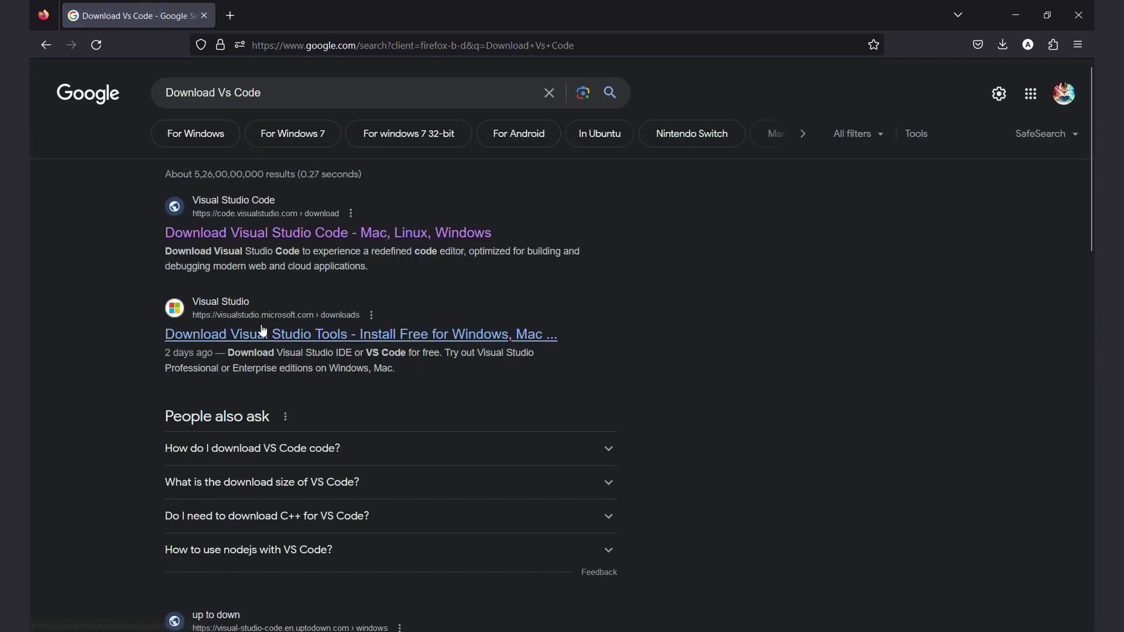
pyautogui.click(236, 233)
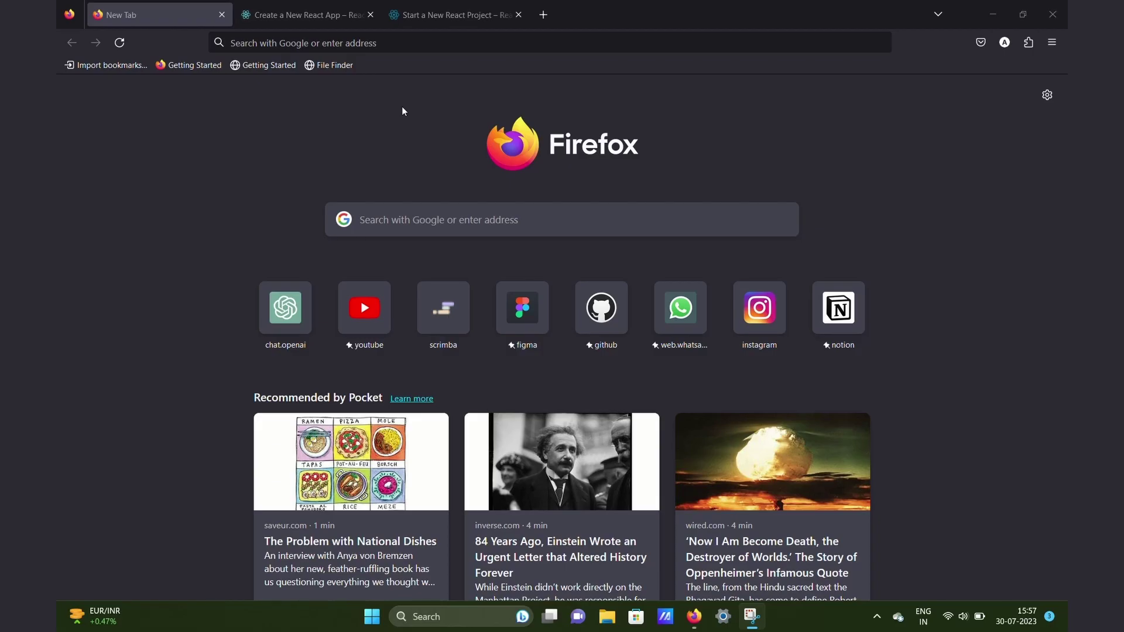
# Step: Browse the 'Create a New React App' guide, then 'Start a New React Project' frameworks
pyautogui.click(294, 11)
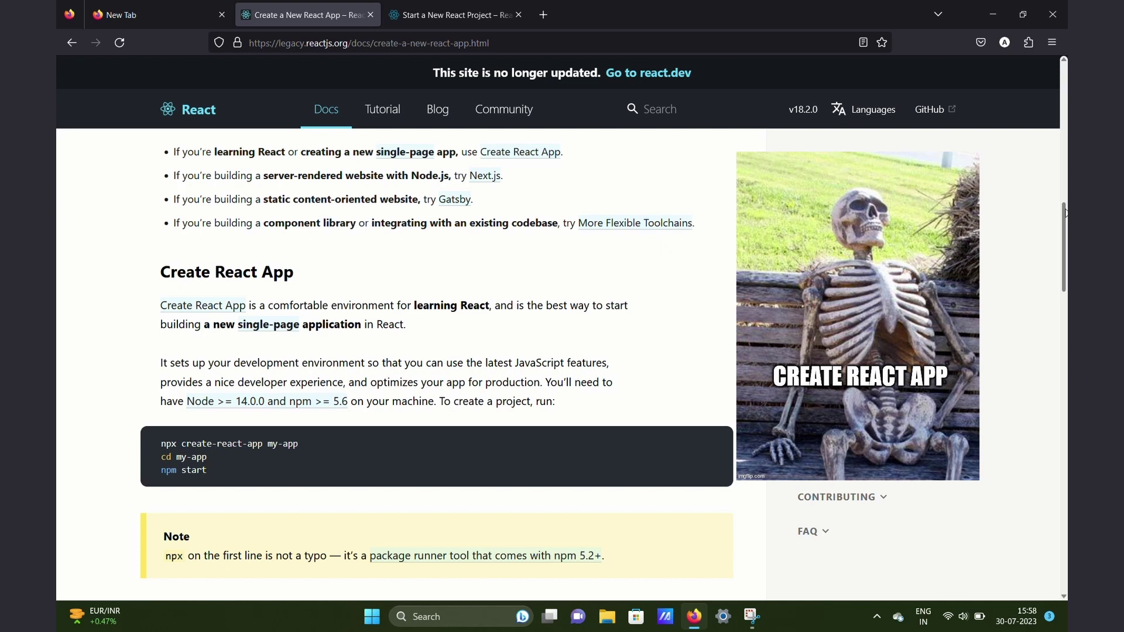
pyautogui.moveTo(1064, 213); pyautogui.dragTo(1064, 244)
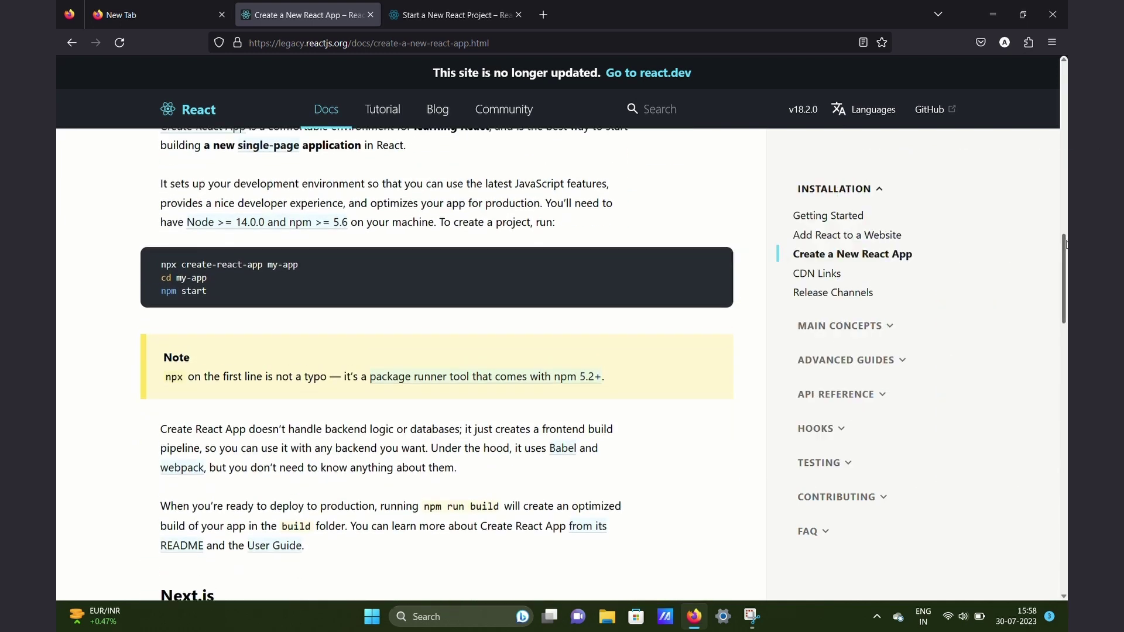
pyautogui.click(448, 15)
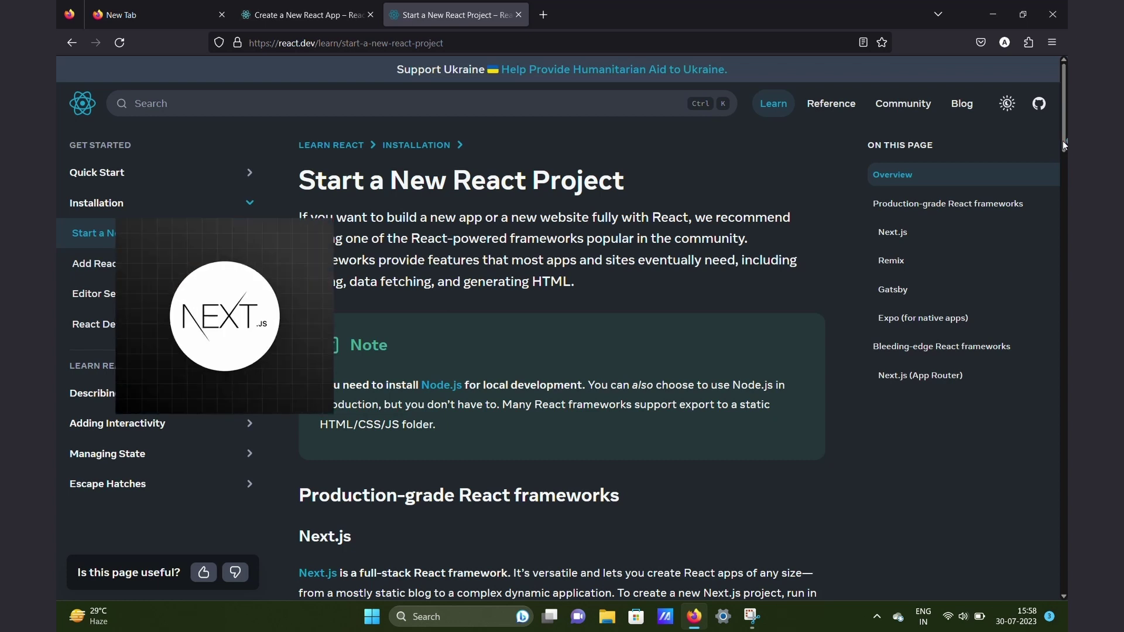
pyautogui.moveTo(1063, 141)
pyautogui.mouseDown()
pyautogui.moveTo(1064, 268)
pyautogui.moveTo(1064, 237)
pyautogui.mouseUp()
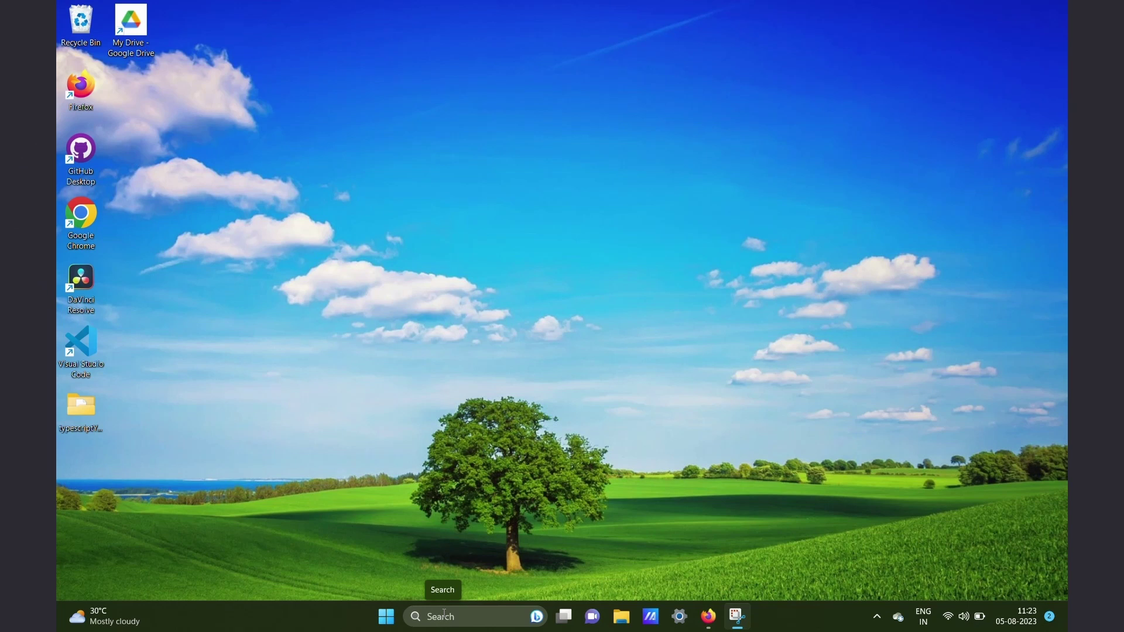
# Step: Launch PowerShell and create Vite project 'react1' with React and the JavaScript variant
pyautogui.click(443, 614)
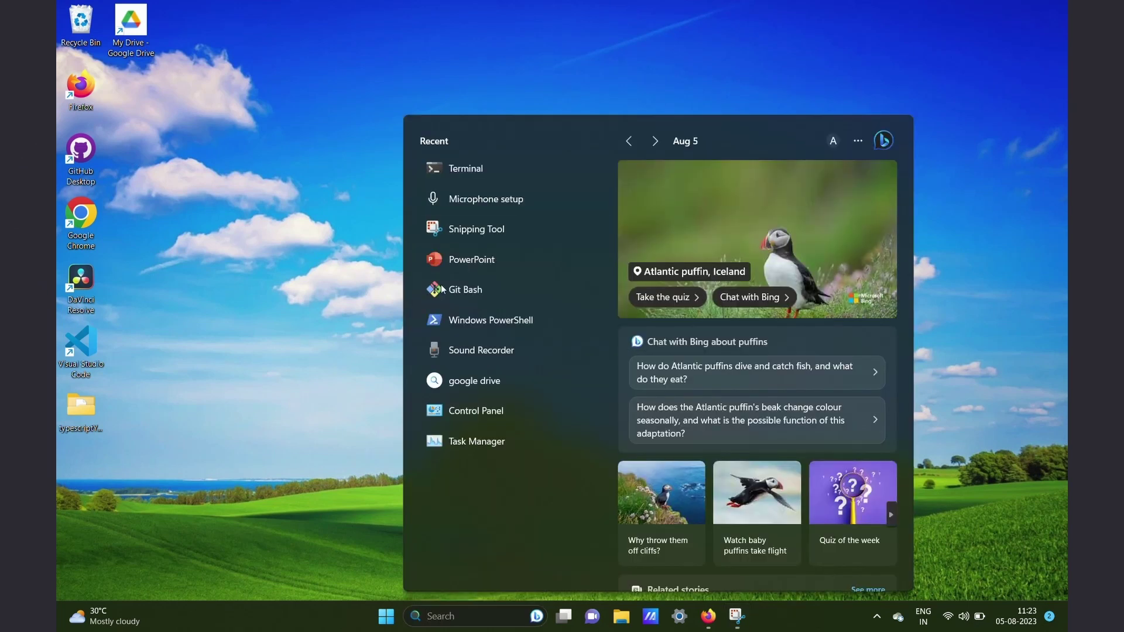
pyautogui.click(450, 165)
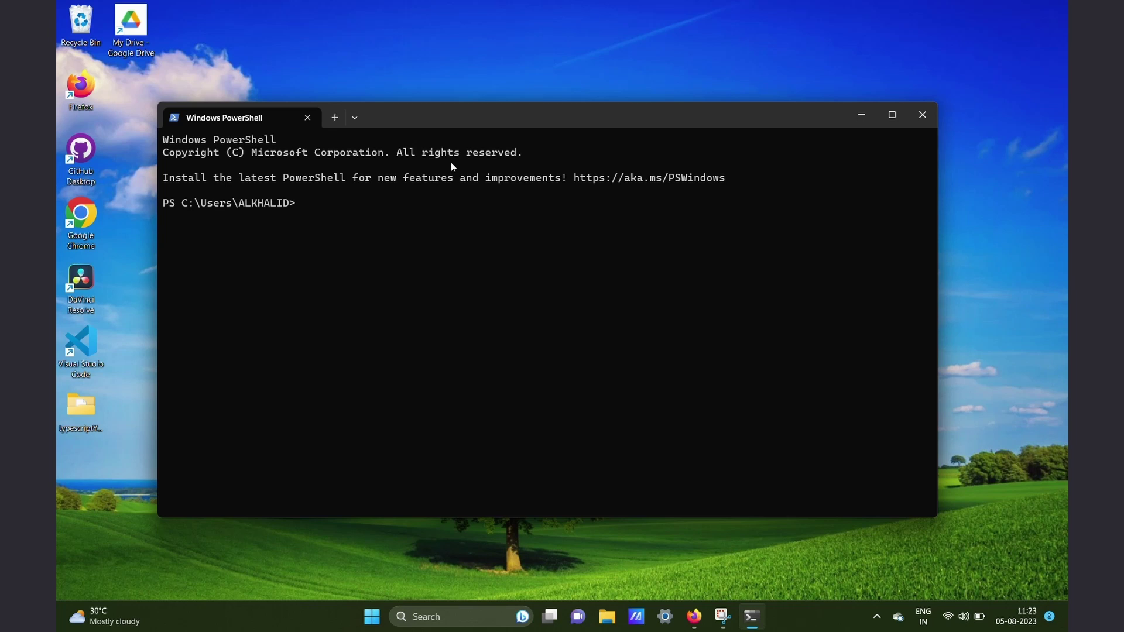
pyautogui.write('npm ')
pyautogui.write('create vite@')
pyautogui.write('late')
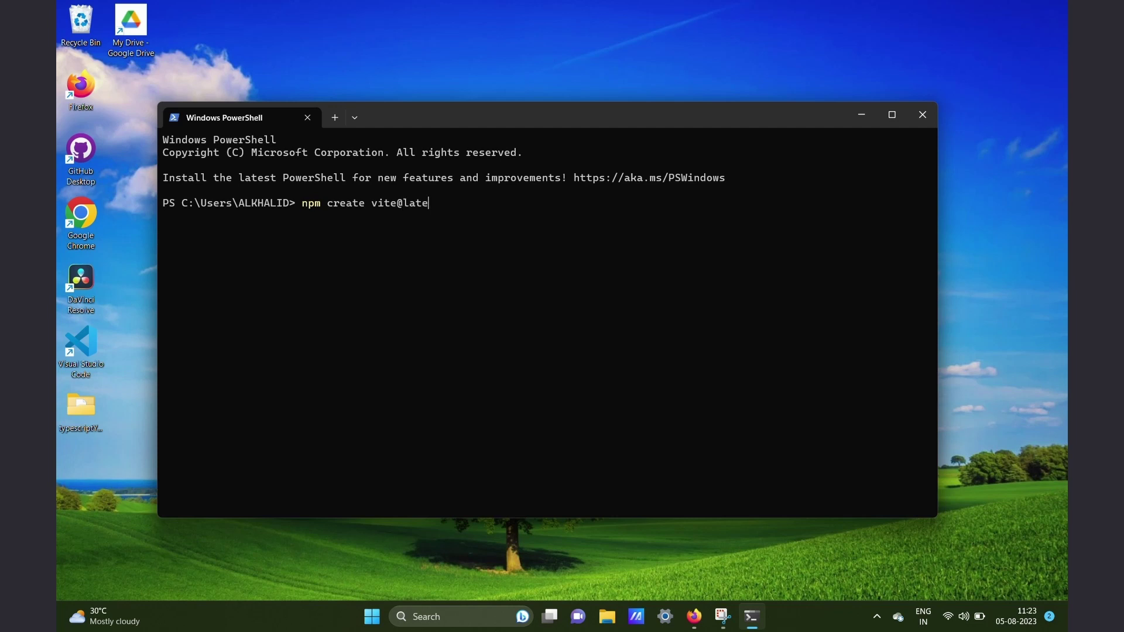
pyautogui.write('st')
pyautogui.press('Return')
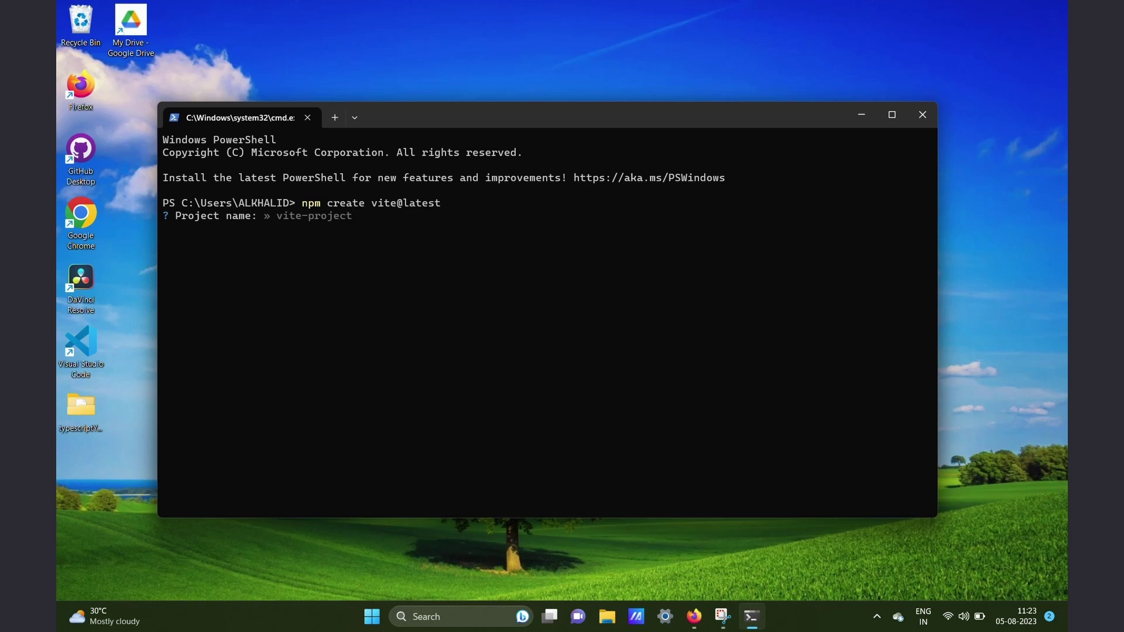
pyautogui.write('react1')
pyautogui.press('Return')
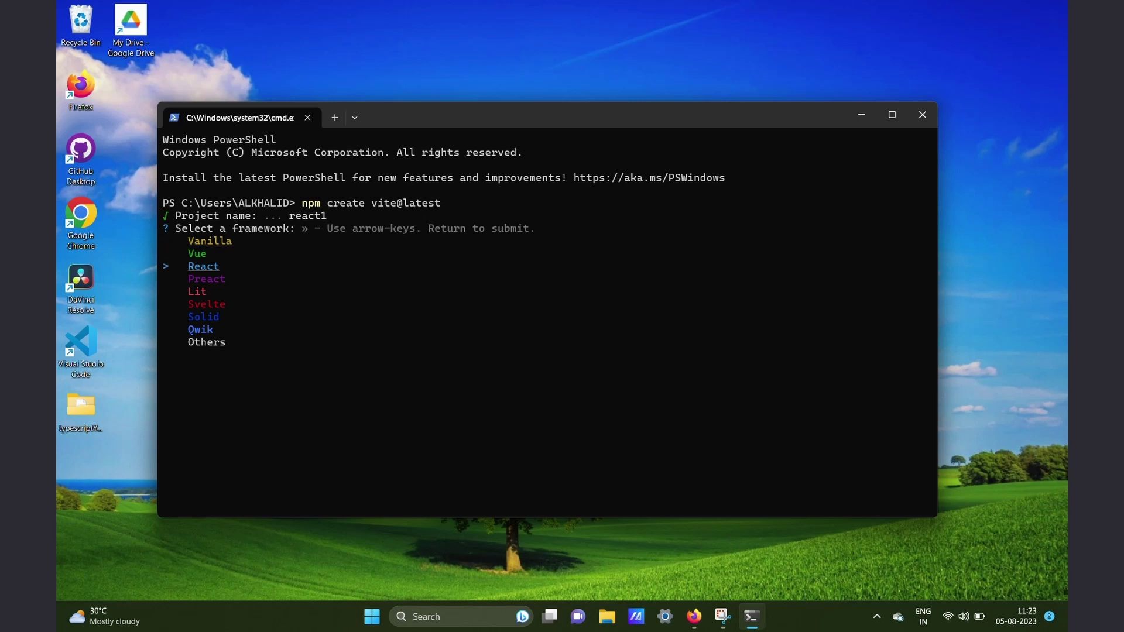
pyautogui.press('Return')
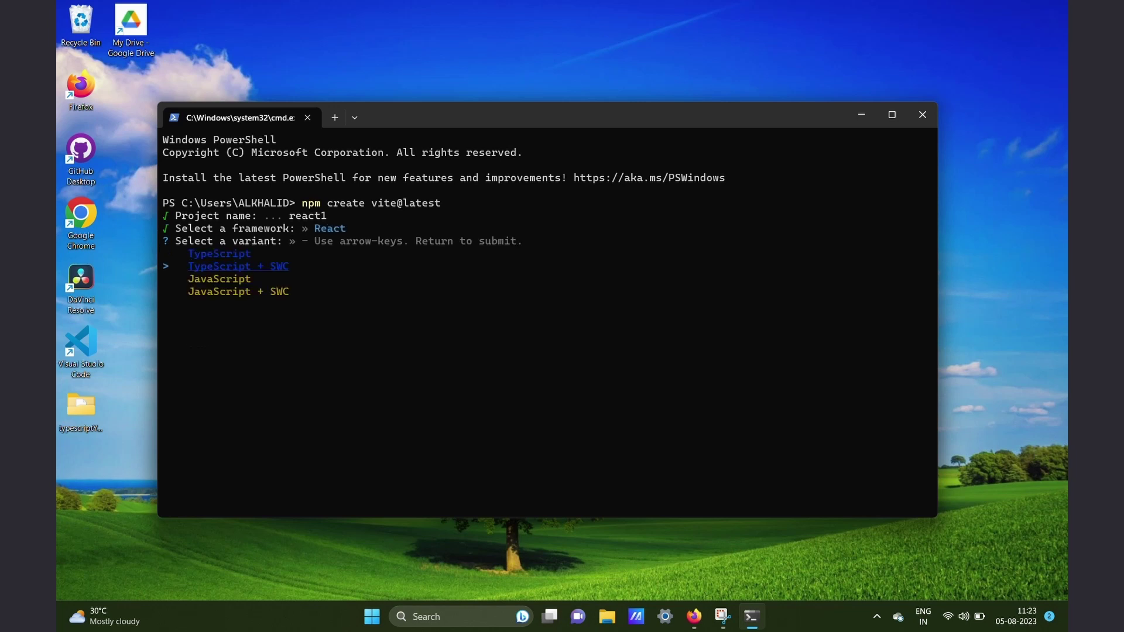
pyautogui.press('Down')
pyautogui.press('Return')
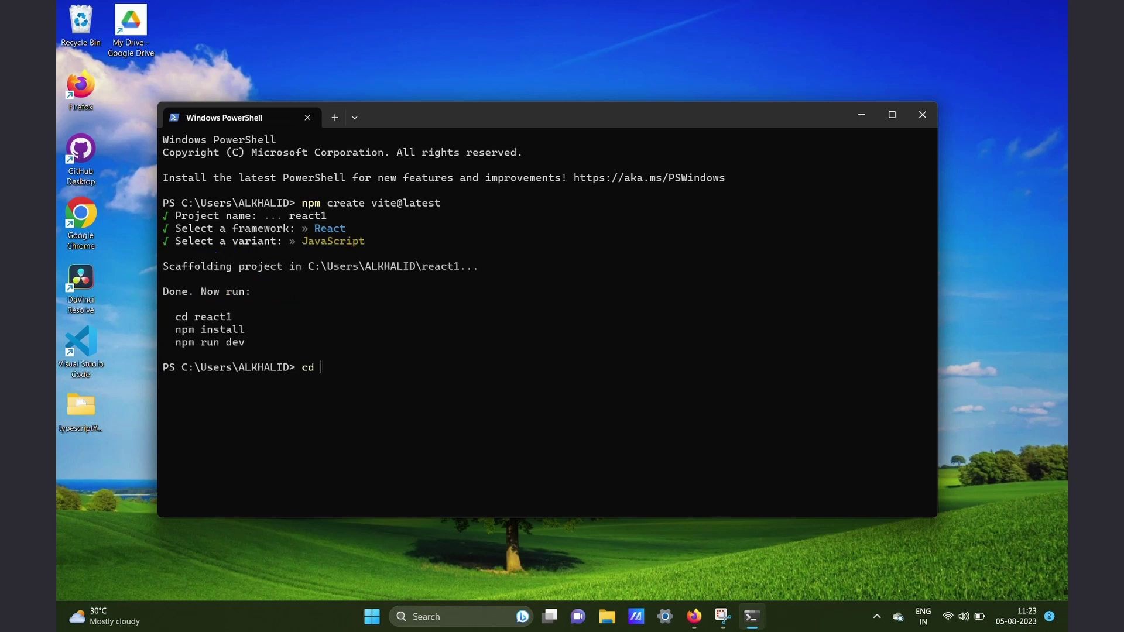
pyautogui.write('react1')
# Step: Enter react1, install its 246 packages, and open the folder in VS Code with 'code .'
pyautogui.press('Return')
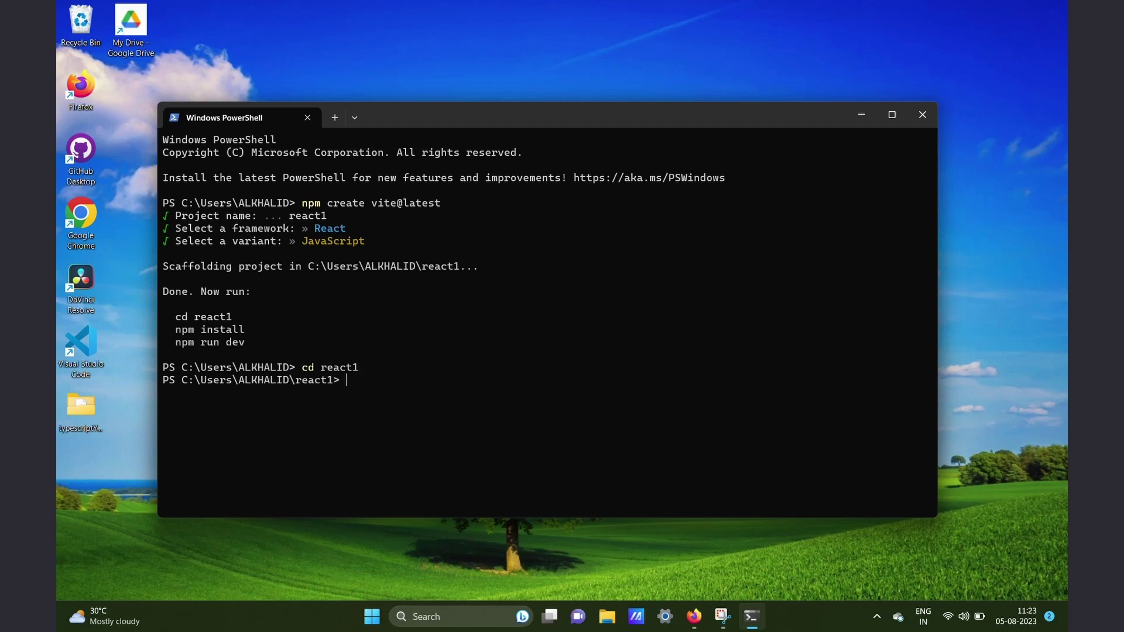
pyautogui.write('npm i')
pyautogui.write('nstall')
pyautogui.press('Return')
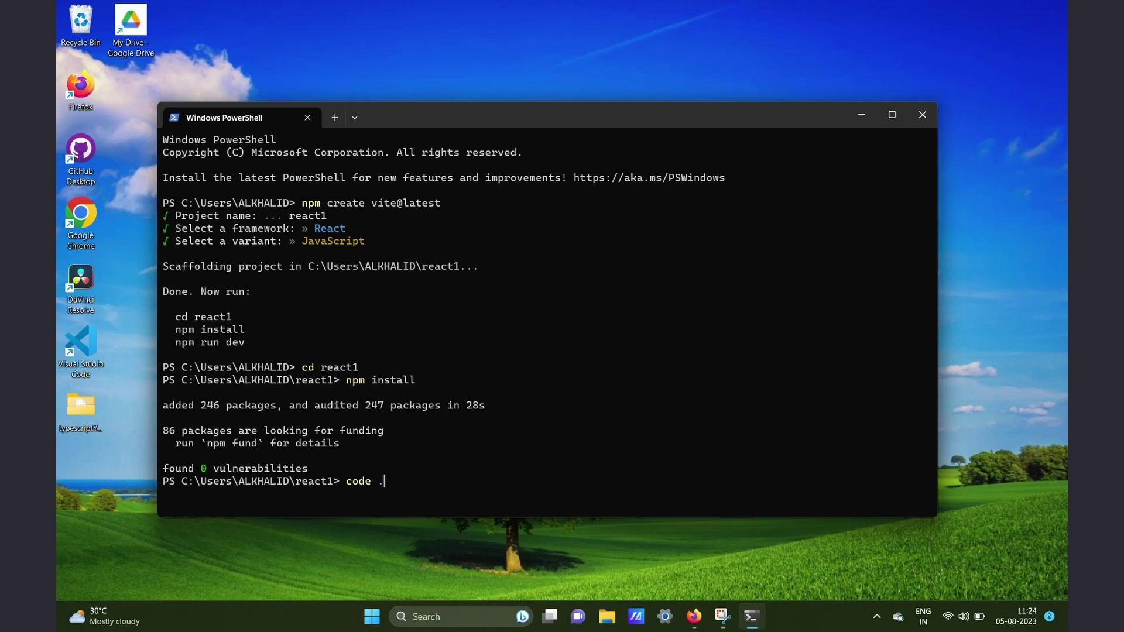
pyautogui.press('Return')
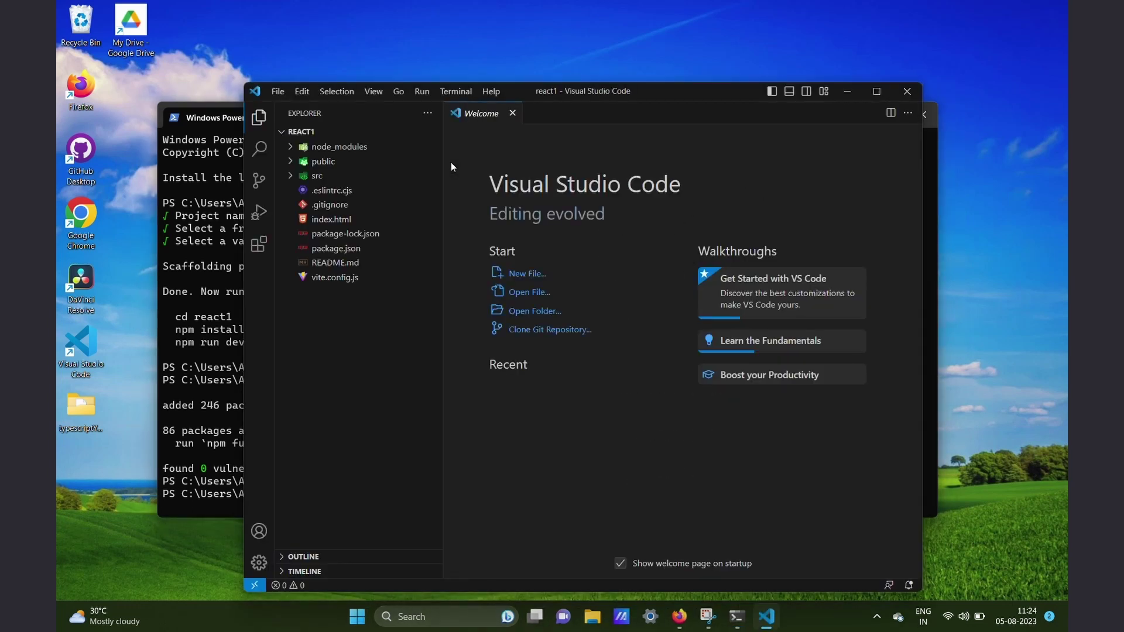
# Step: Maximize VS Code, close Welcome, and expand public and src to view vite.svg, App.jsx, main.jsx
pyautogui.click(876, 92)
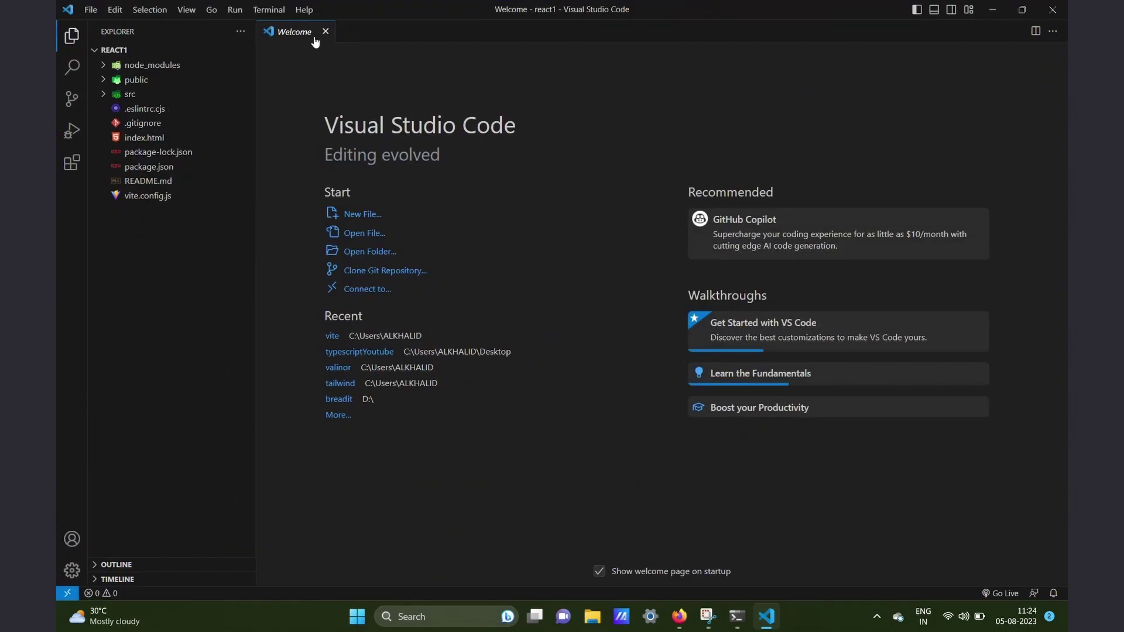
pyautogui.click(328, 32)
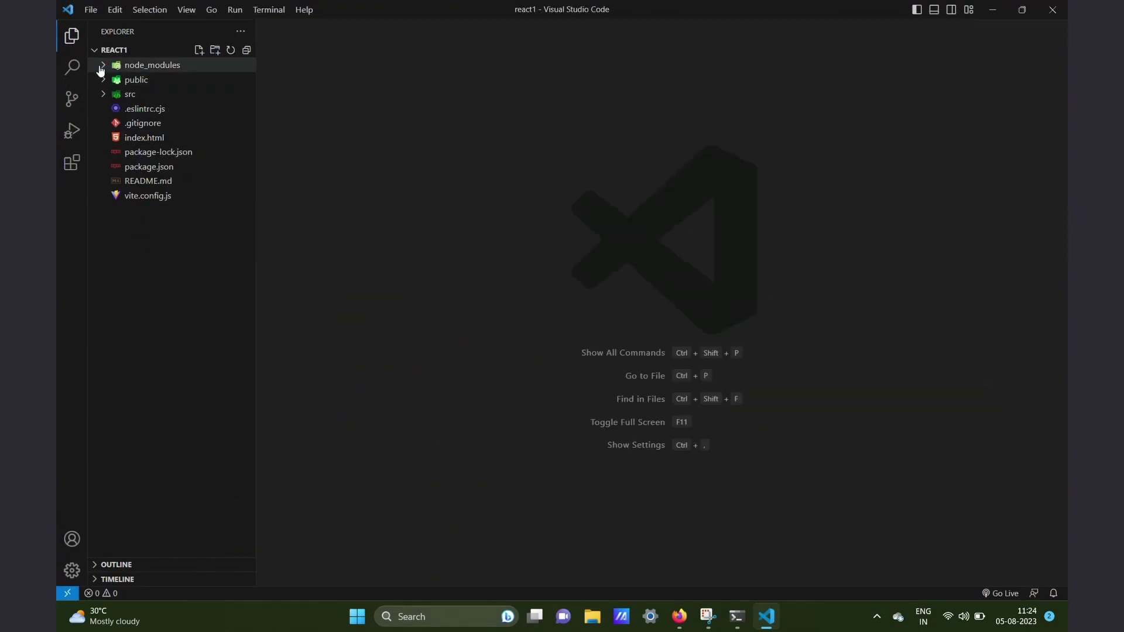
pyautogui.click(104, 80)
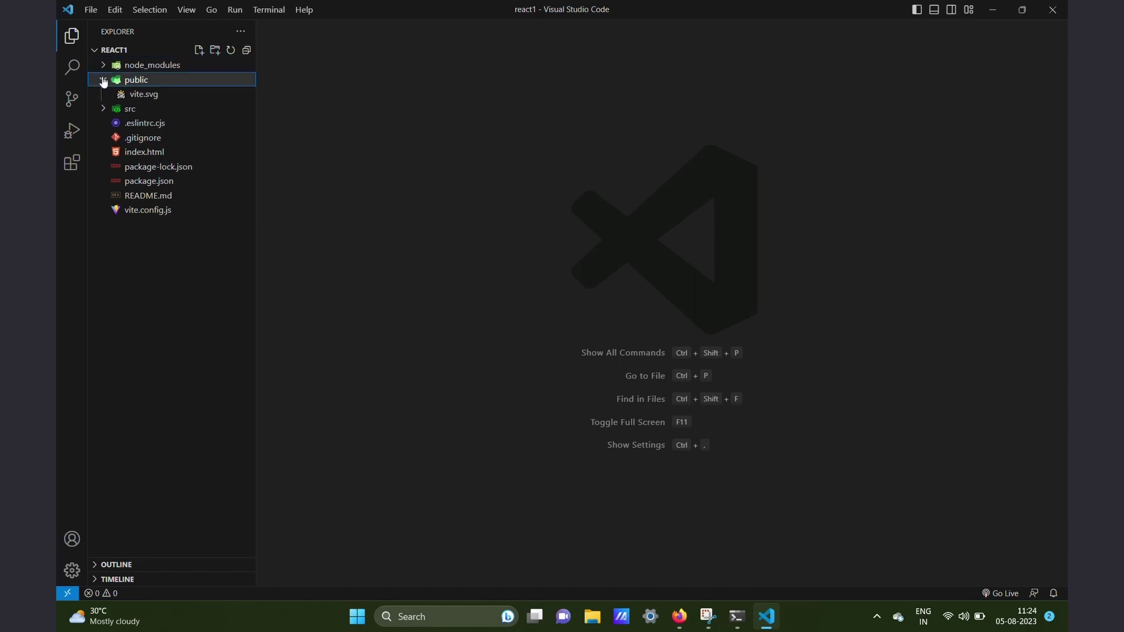
pyautogui.click(104, 80)
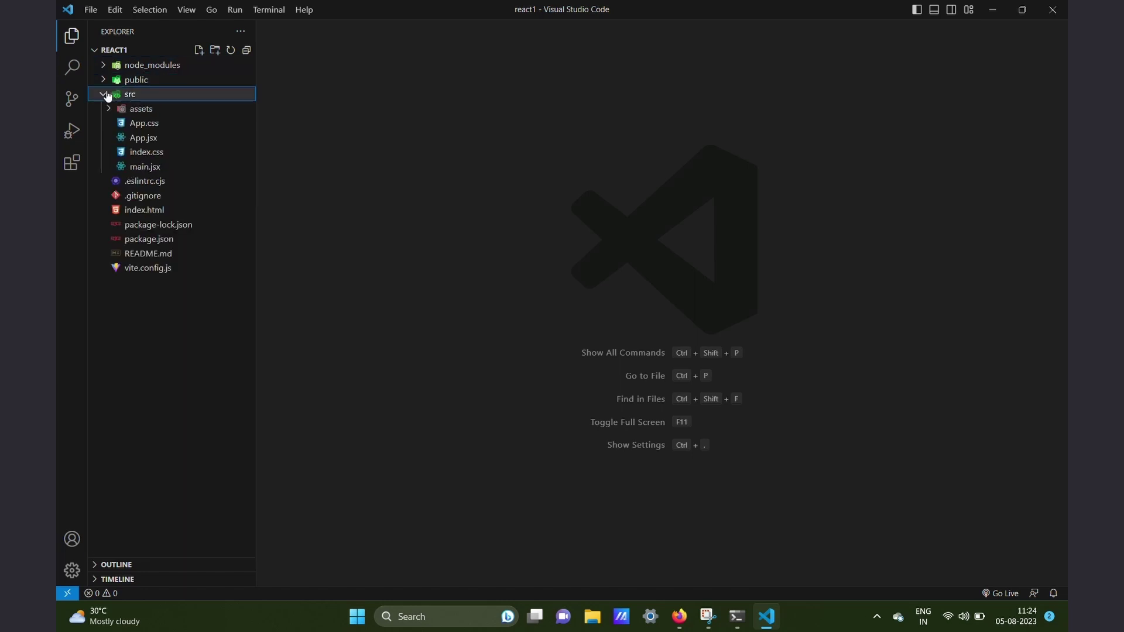
pyautogui.click(106, 94)
pyautogui.click(268, 10)
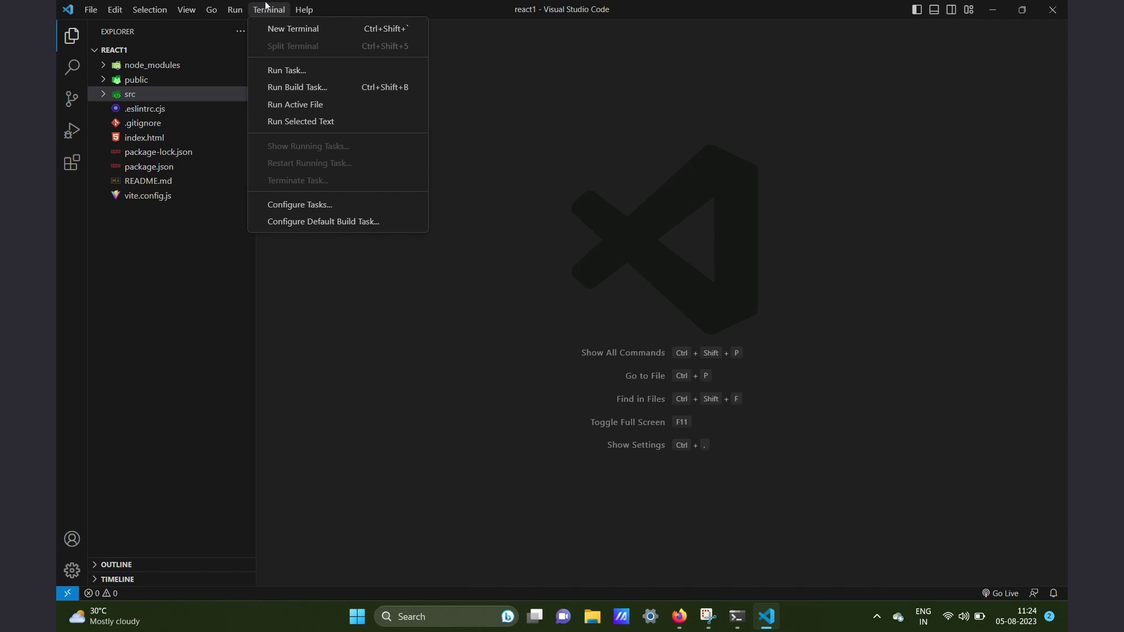
pyautogui.click(295, 29)
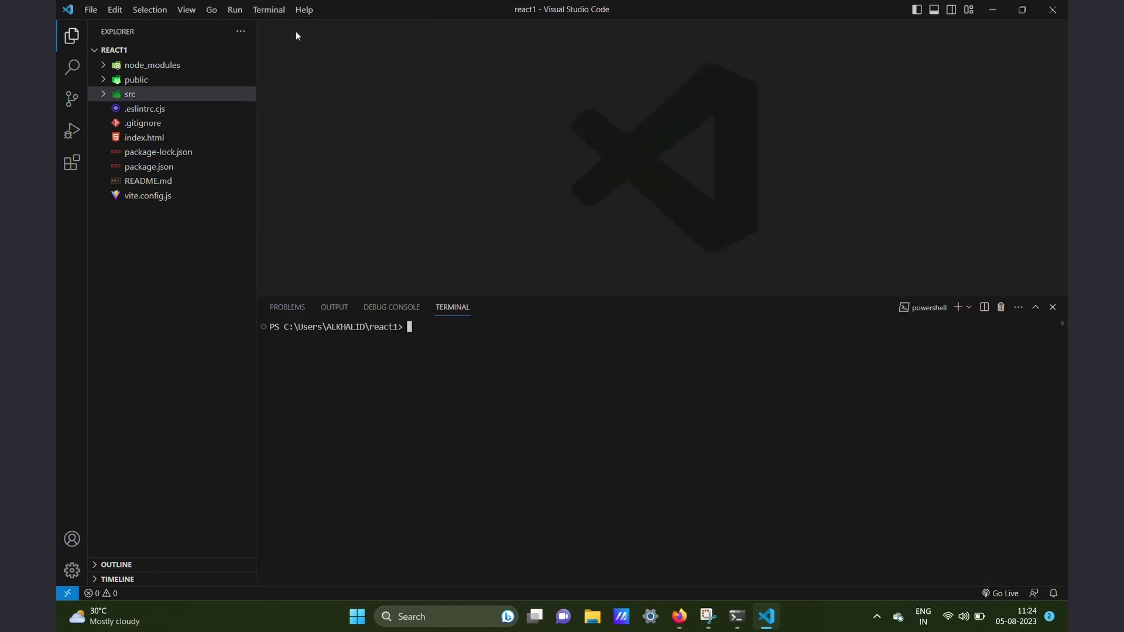
pyautogui.write('npm run')
pyautogui.write(' dev')
pyautogui.press('Return')
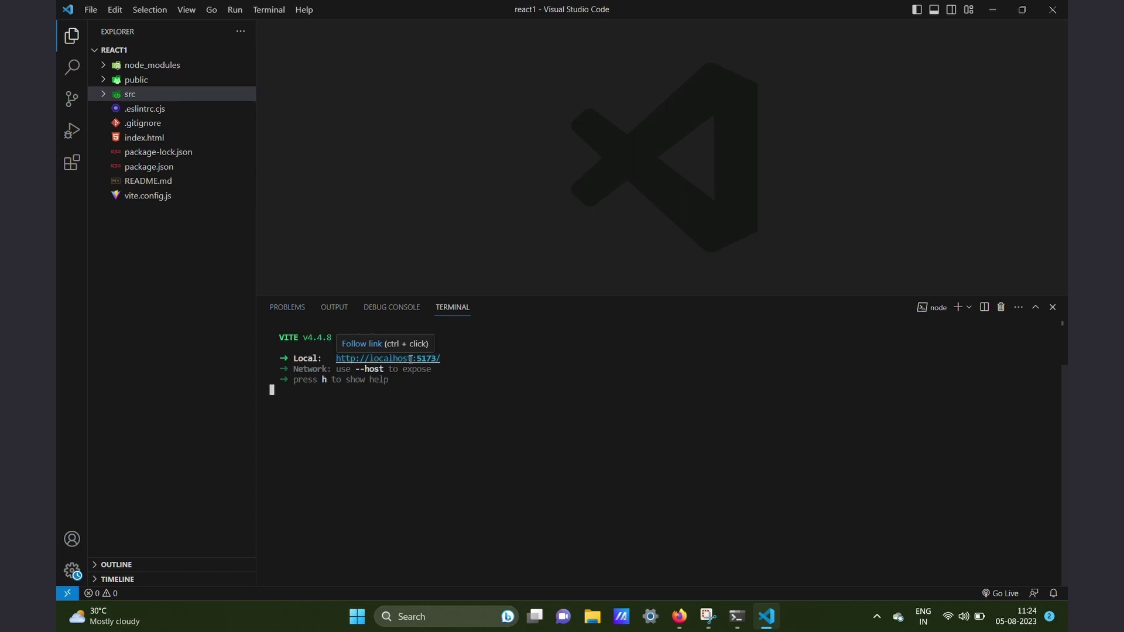
pyautogui.keyDown('ctrl'); pyautogui.click(411, 359); pyautogui.keyUp('ctrl')
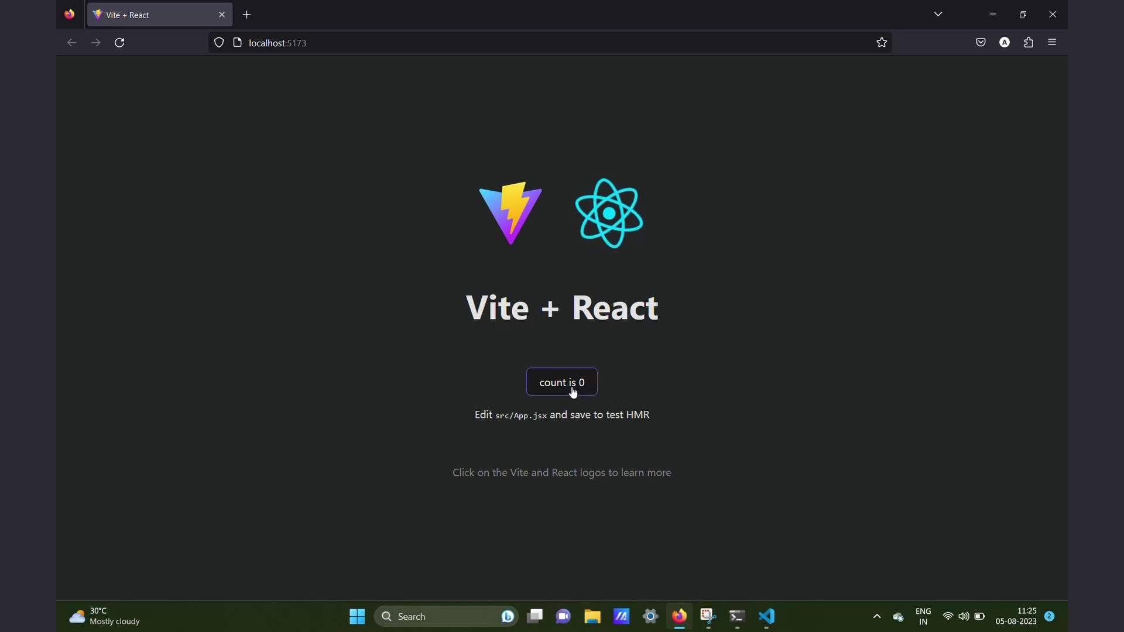
# Step: Raise the Vite + React page's 'count is' counter from 0 to 5
pyautogui.click(574, 387)
pyautogui.click(574, 386)
pyautogui.click(574, 386)
pyautogui.click(573, 387)
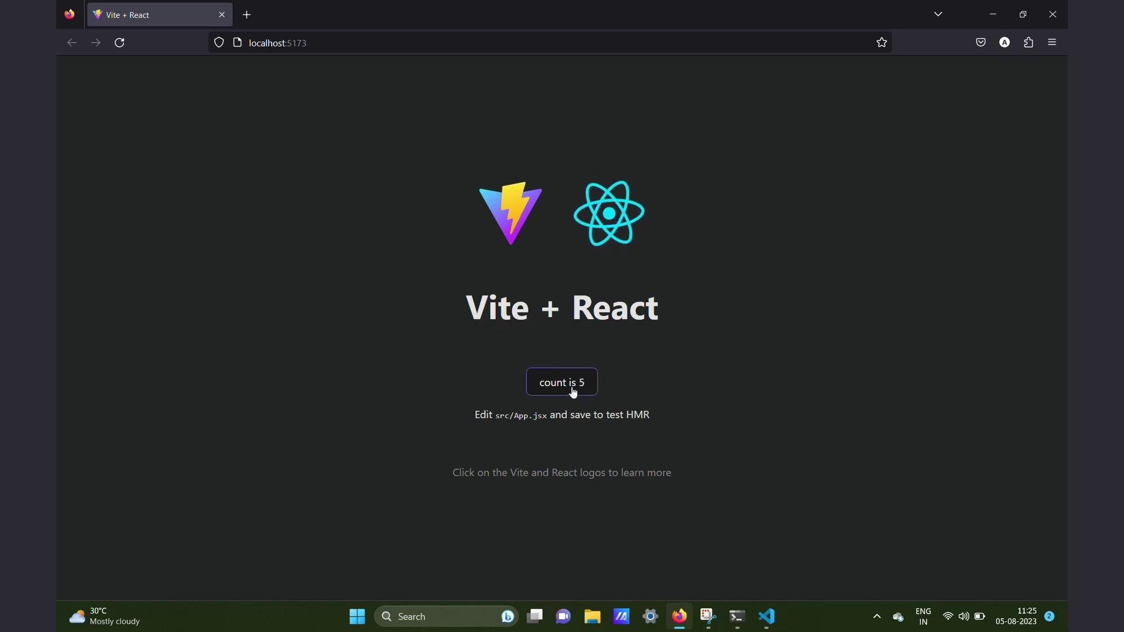